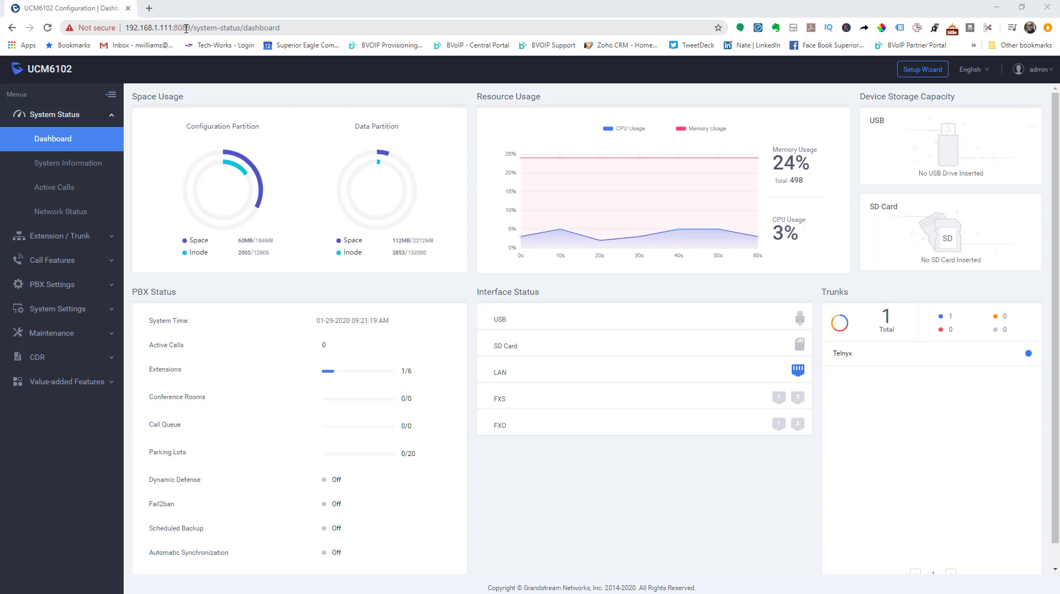
# Go to PBX Settings > Voice Prompt and show the Custom Prompt tab
pyautogui.click(109, 116)
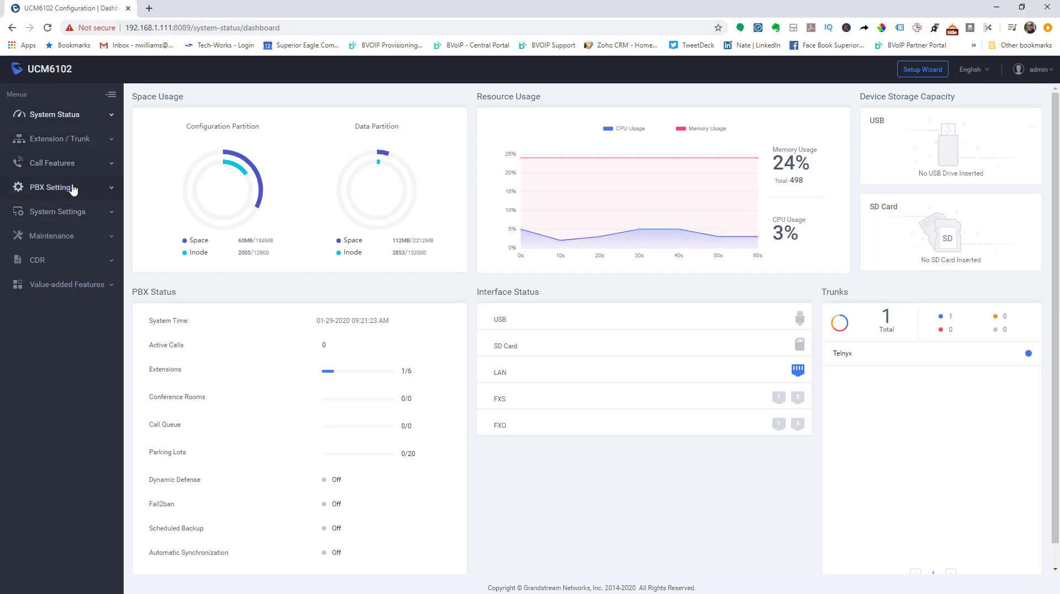
pyautogui.click(109, 188)
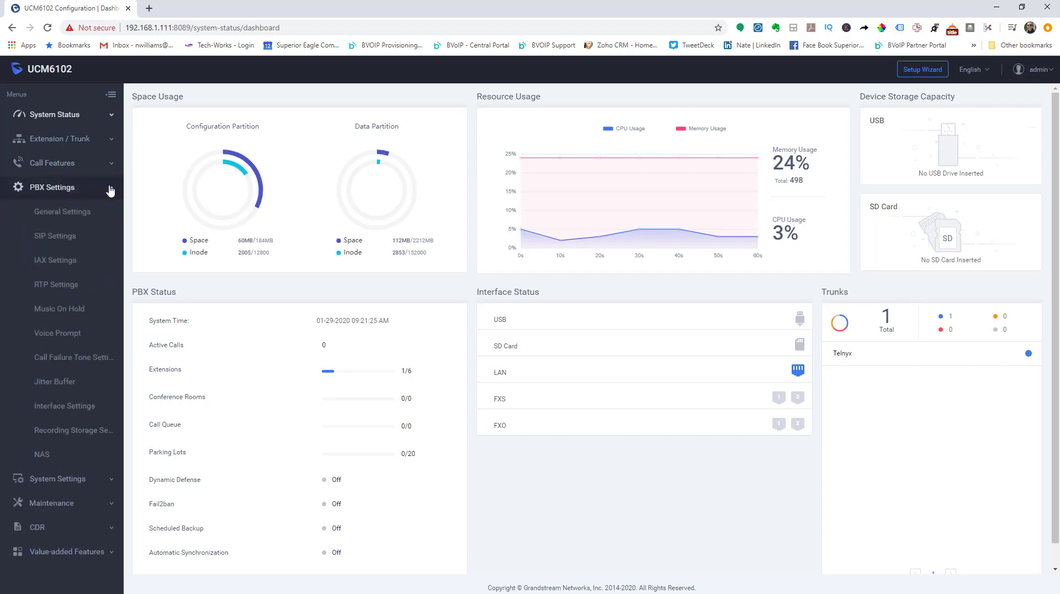
pyautogui.click(72, 335)
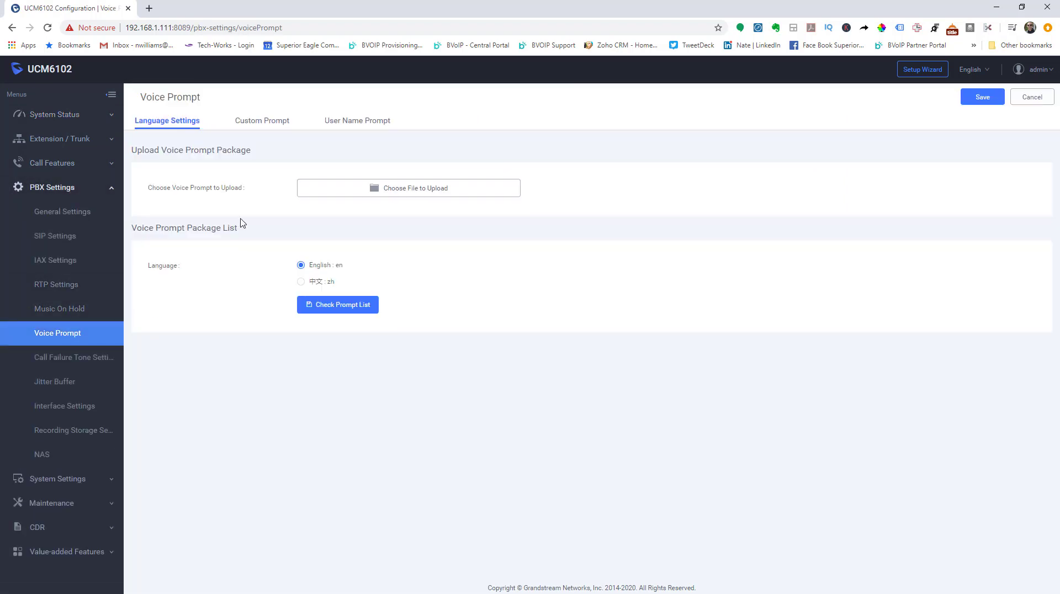
pyautogui.click(273, 128)
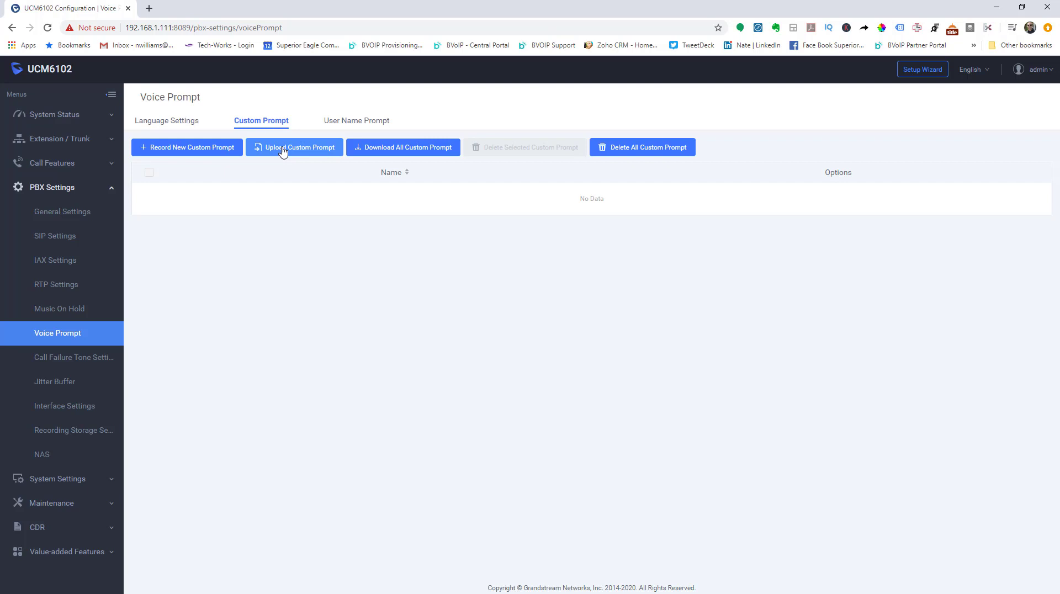
# Start a new custom prompt named daymenujan2020 in GSM format for extension 1000
pyautogui.click(172, 148)
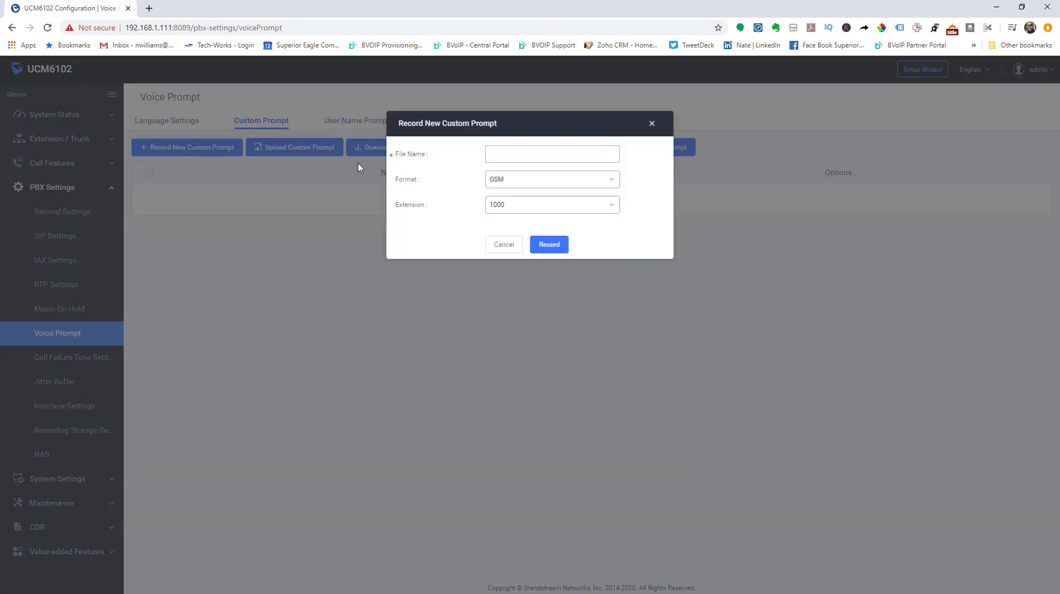
pyautogui.click(554, 157)
pyautogui.write('daymenujan2020')
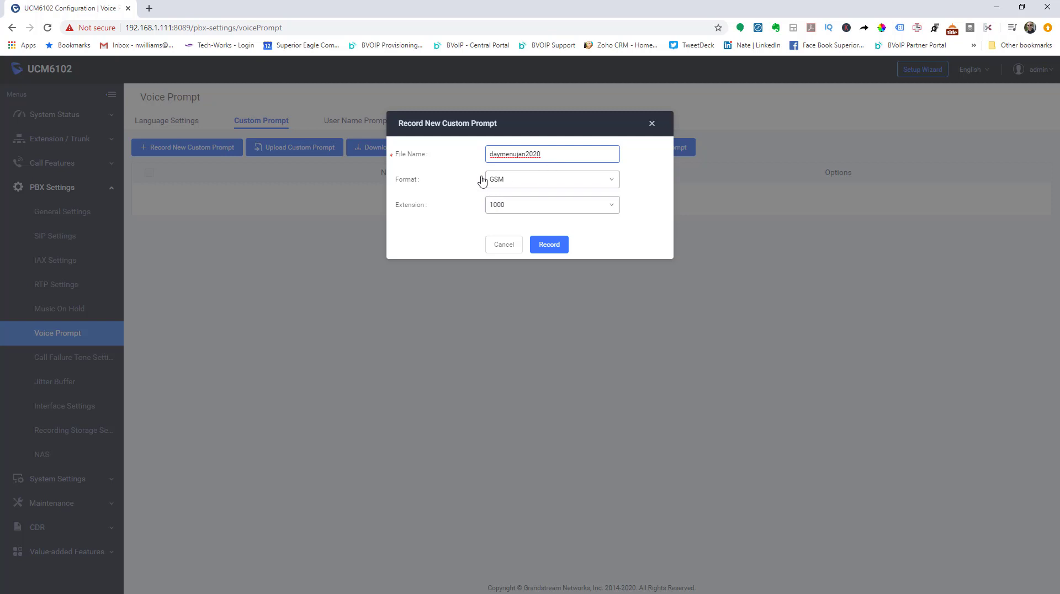
pyautogui.click(560, 185)
pyautogui.click(455, 174)
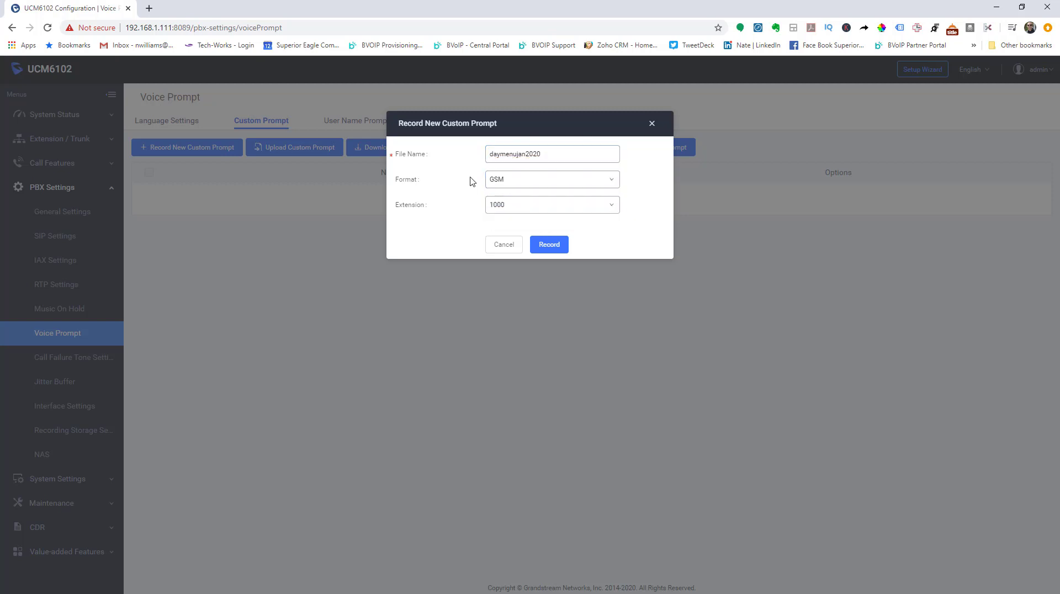
# Record daymenujan2020 by having the system call extension 1000
pyautogui.click(546, 246)
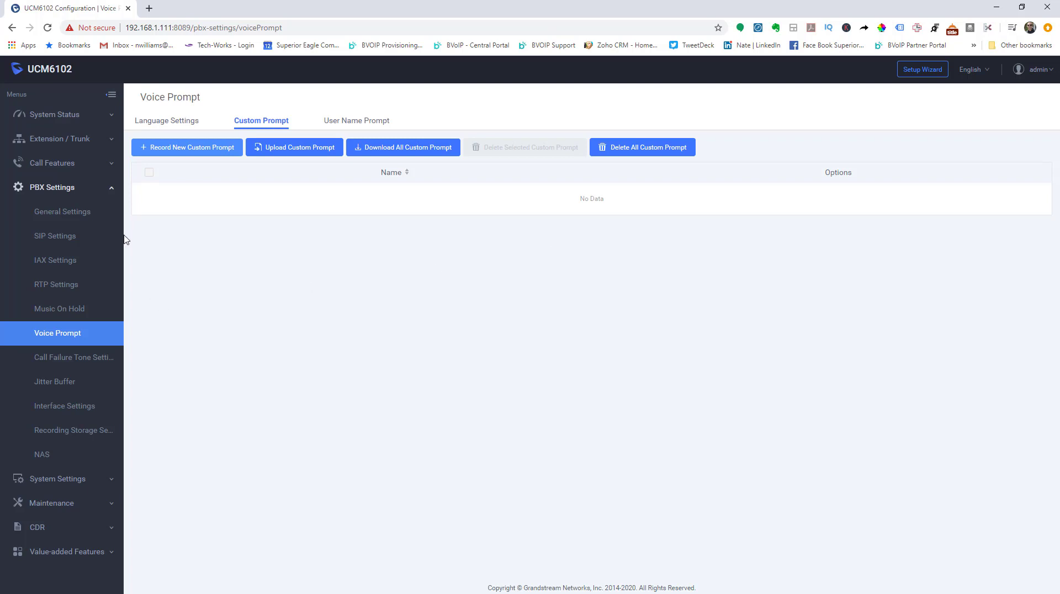
# Reload the custom prompt list and play daymenujan2020.gsm back on extension 1000
pyautogui.click(48, 27)
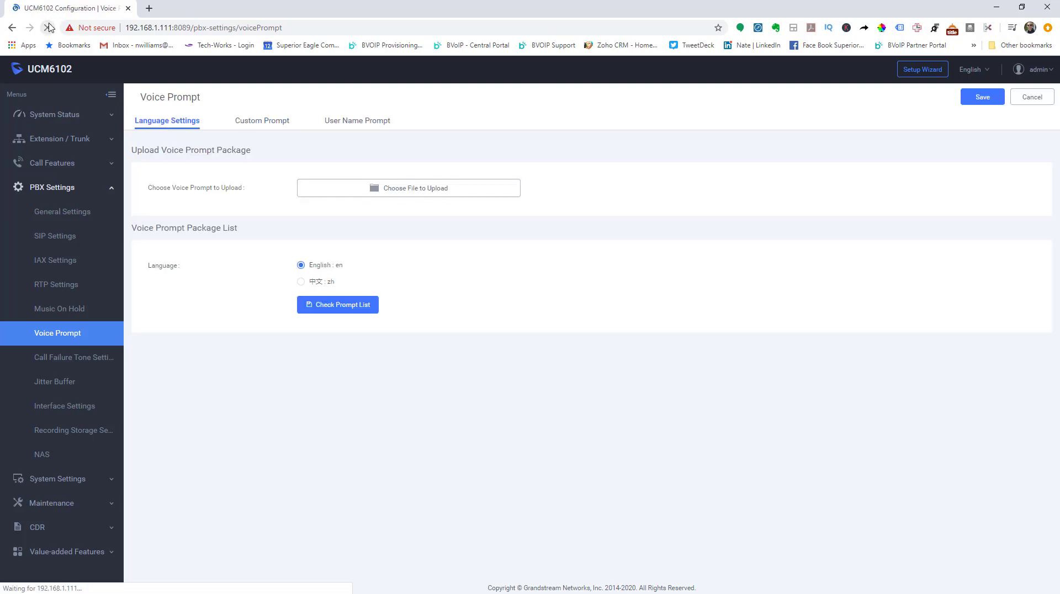
pyautogui.click(253, 122)
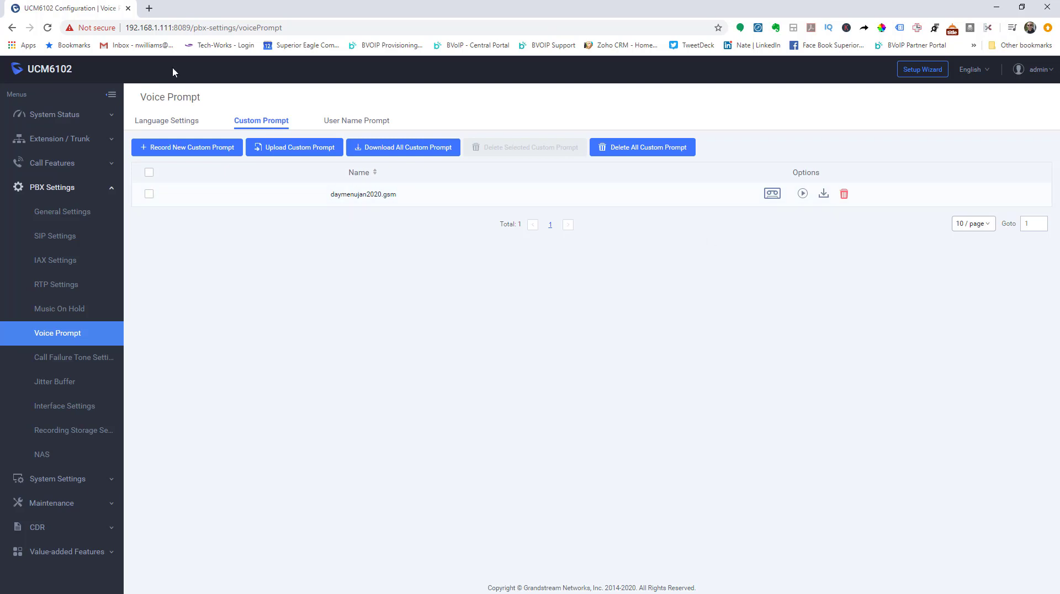
pyautogui.click(803, 193)
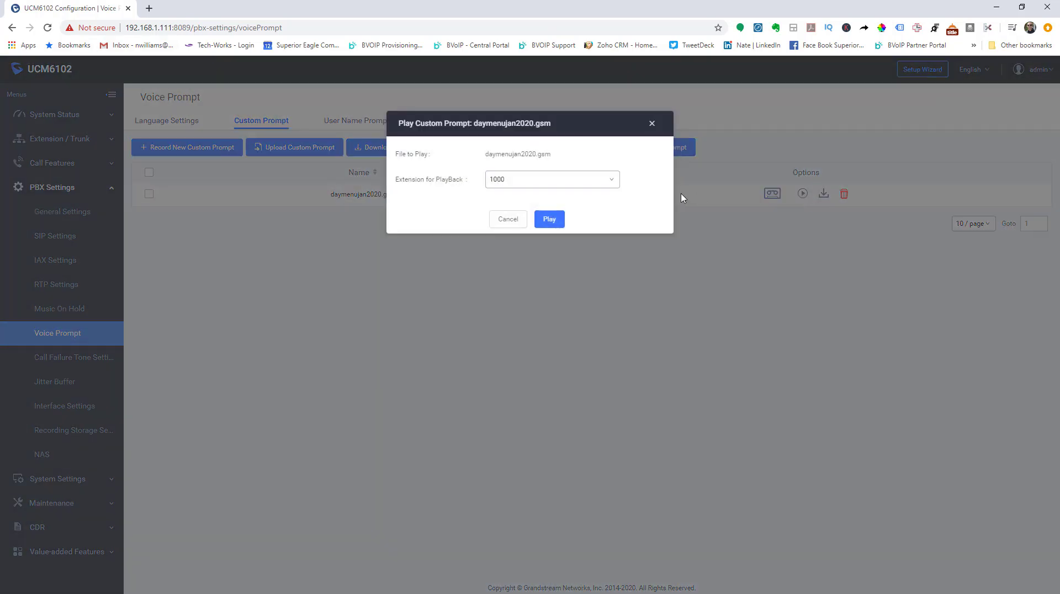
pyautogui.click(551, 219)
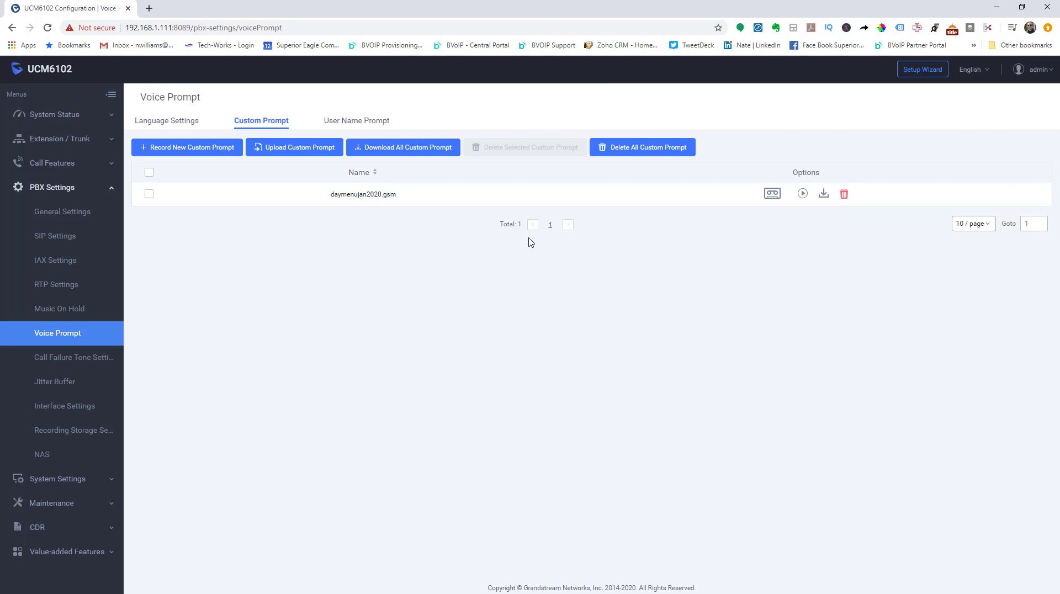
# Start a new IVR from the Call Features > IVR list
pyautogui.click(108, 190)
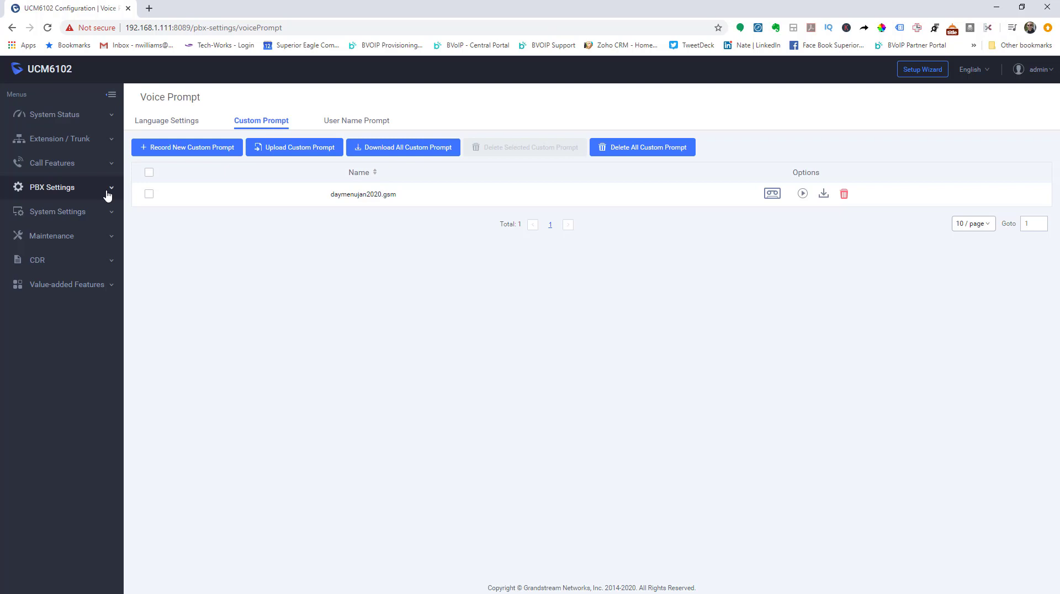
pyautogui.click(110, 165)
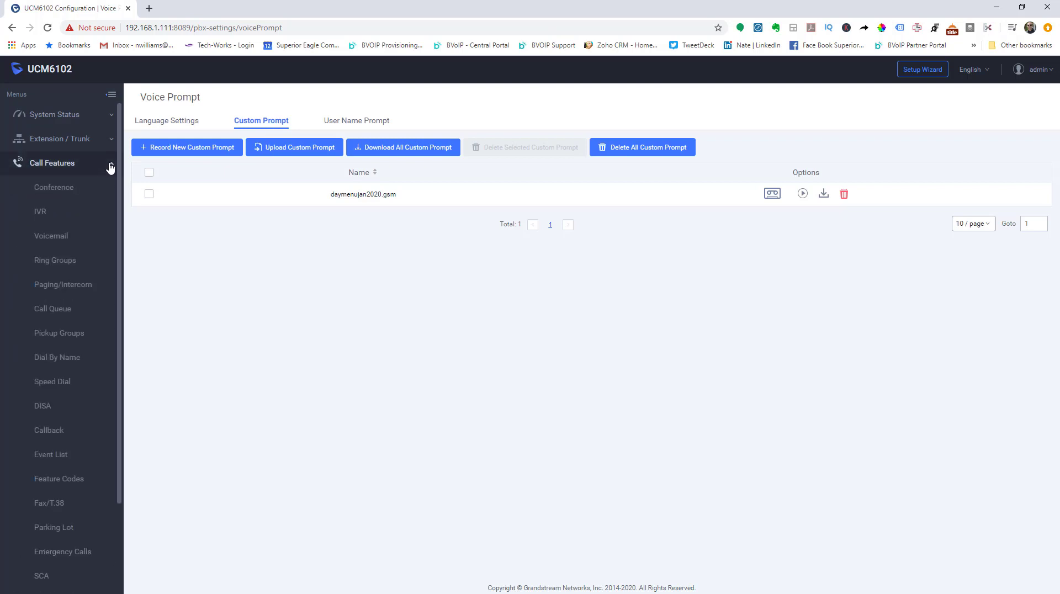
pyautogui.click(41, 216)
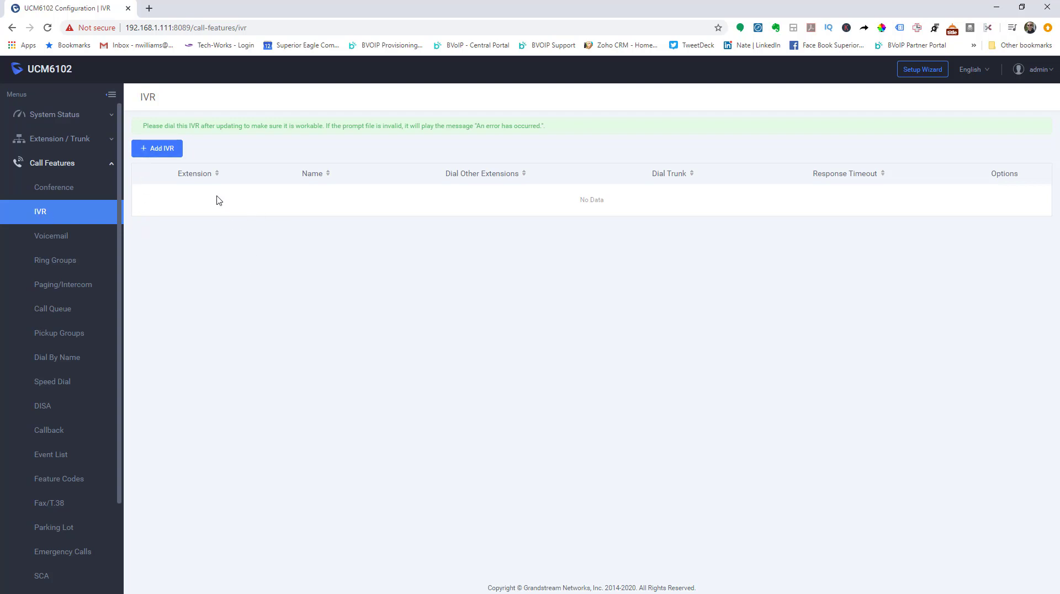
pyautogui.click(149, 157)
# Name the new IVR day_menu
pyautogui.click(335, 165)
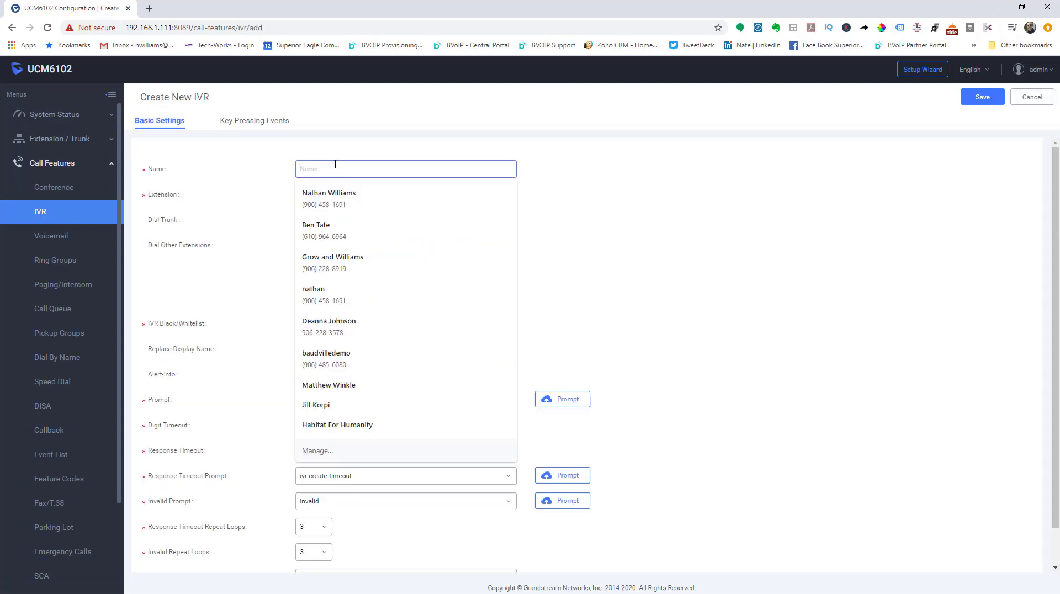
pyautogui.write('dfa')
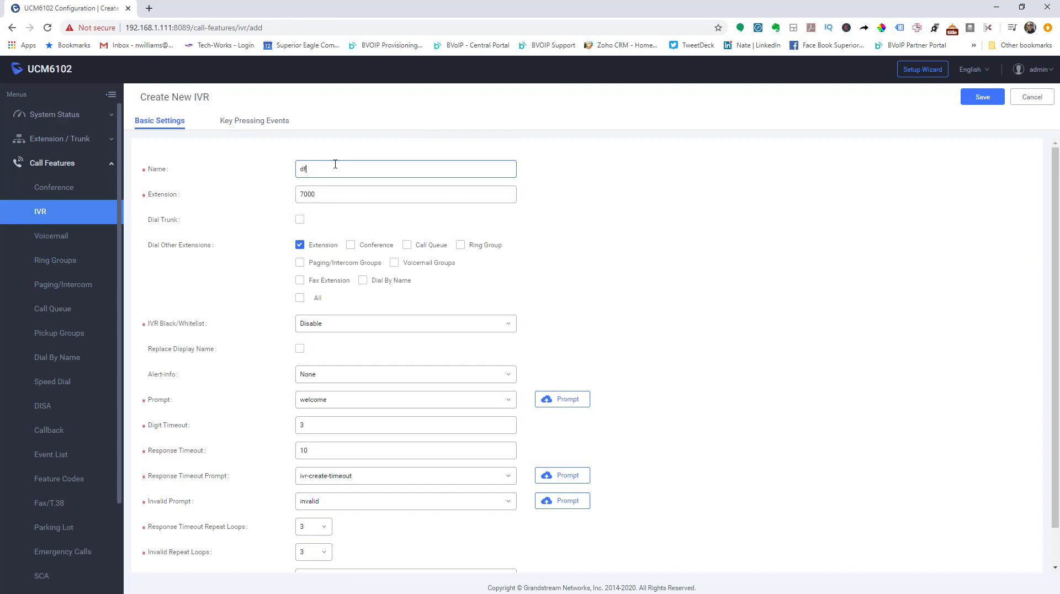
pyautogui.press('BackSpace')
pyautogui.write('aymen')
pyautogui.press('BackSpace')
pyautogui.press('BackSpace')
pyautogui.press('BackSpace')
pyautogui.write('_menu')
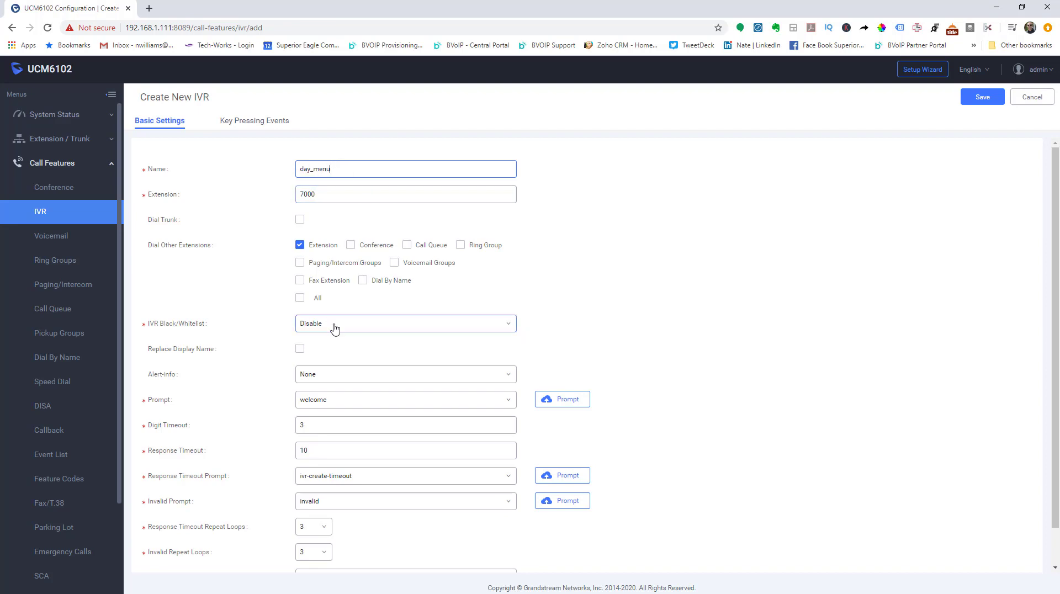
# Set the day_menu IVR prompt to daymenujan2020.gsm and save the IVR
pyautogui.click(503, 404)
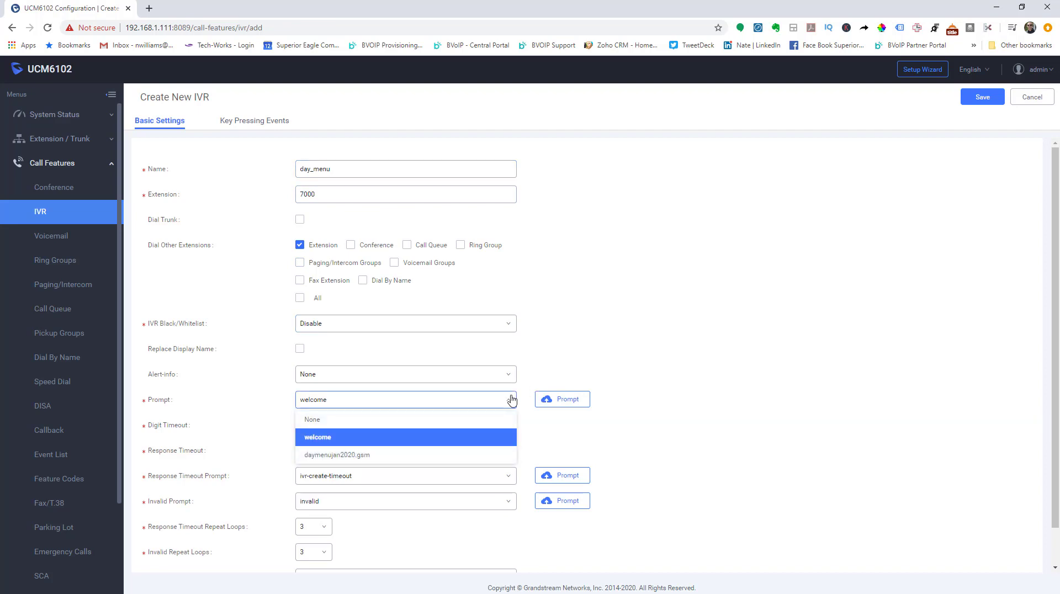
pyautogui.click(354, 455)
pyautogui.scroll(-1, 355, 455)
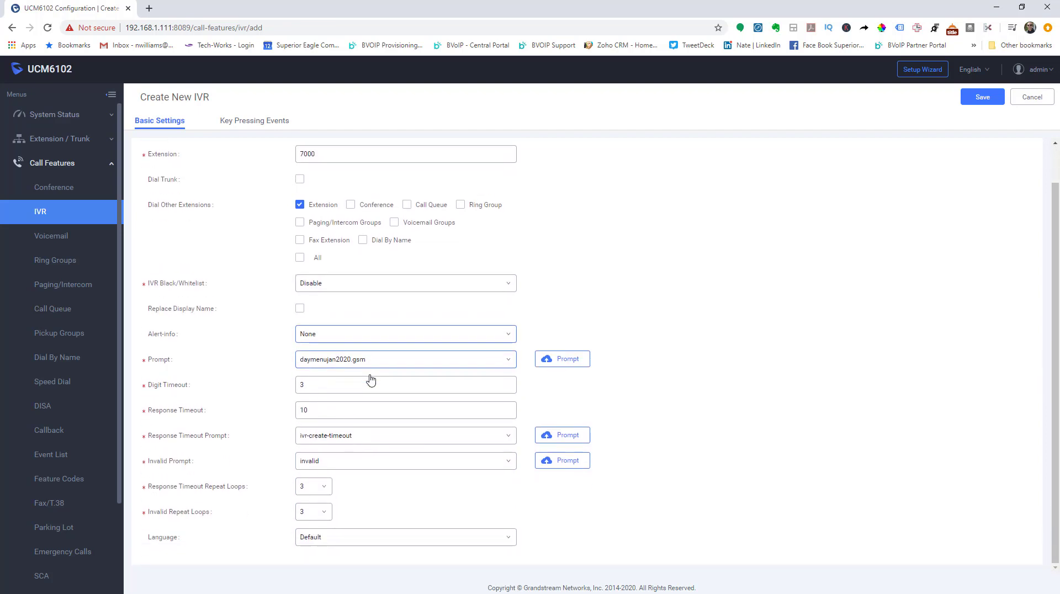
pyautogui.moveTo(198, 491)
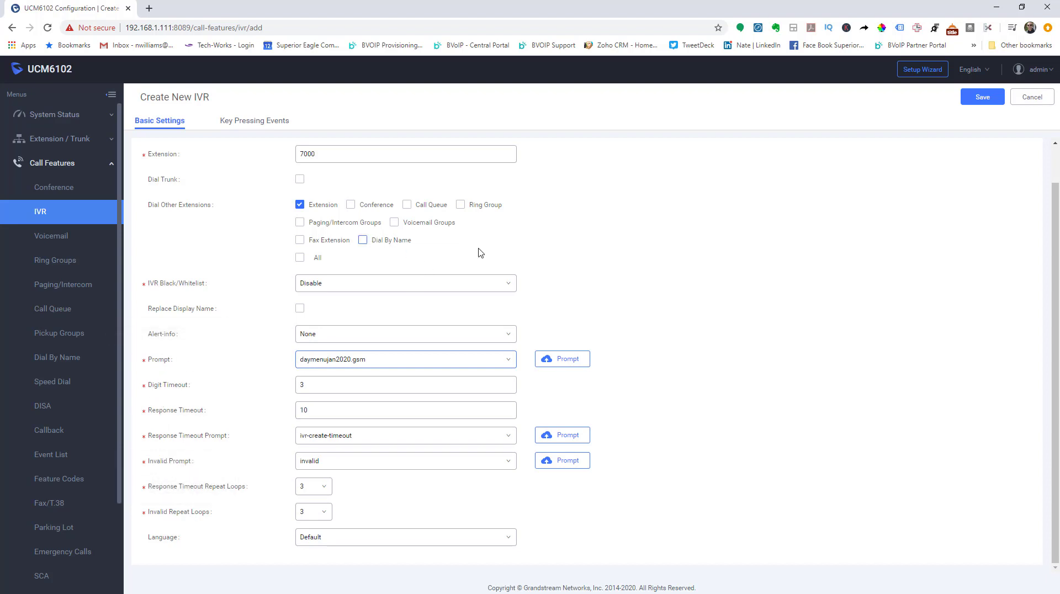
pyautogui.scroll(1, 481, 253)
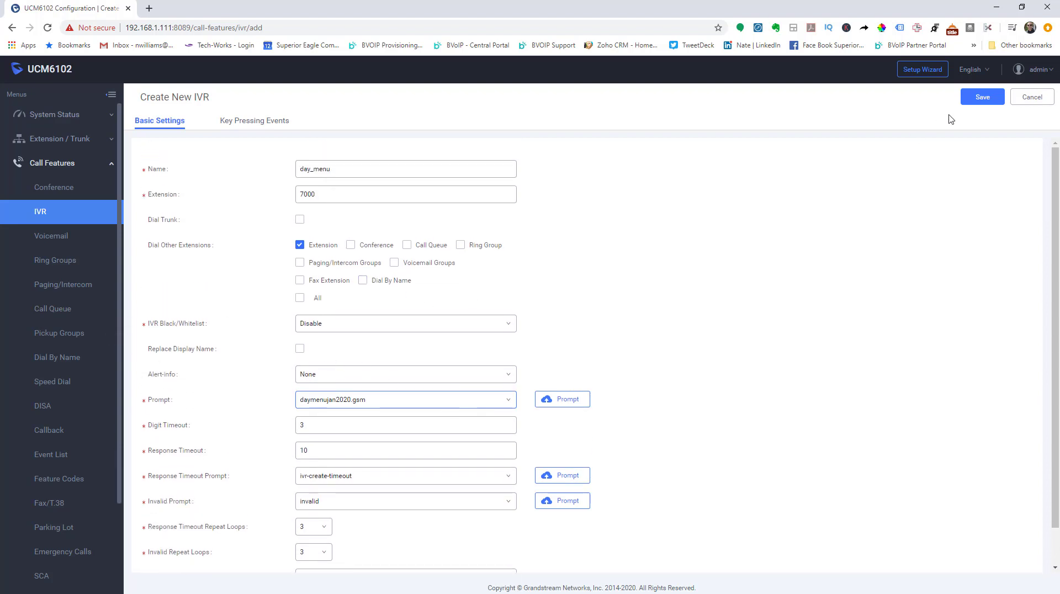
pyautogui.click(979, 98)
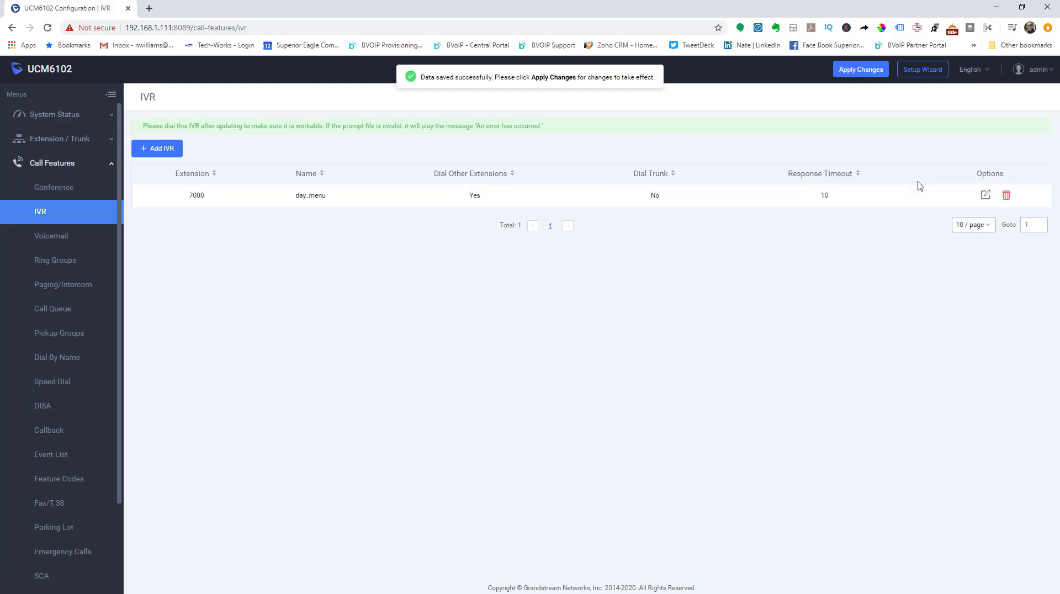
# Edit day_menu's key-press events and route Press 1 to extension 1000
pyautogui.click(987, 196)
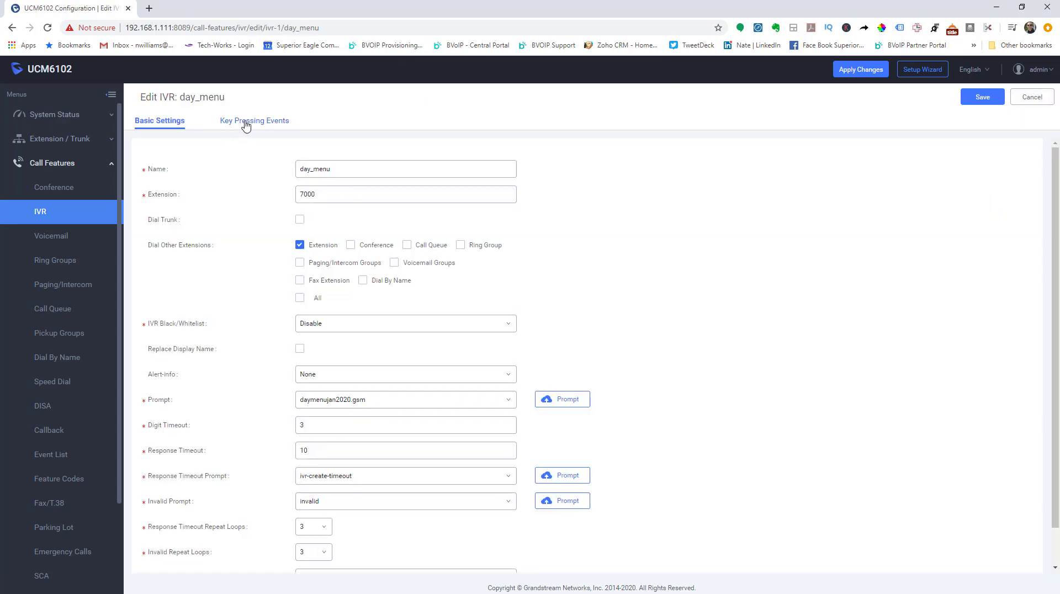
pyautogui.click(246, 122)
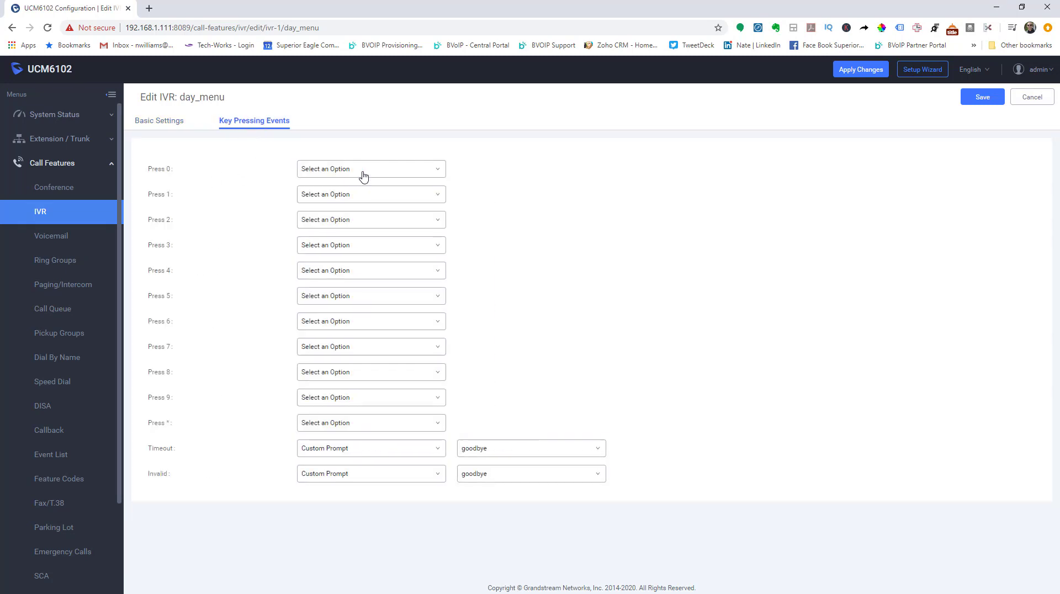
pyautogui.click(433, 170)
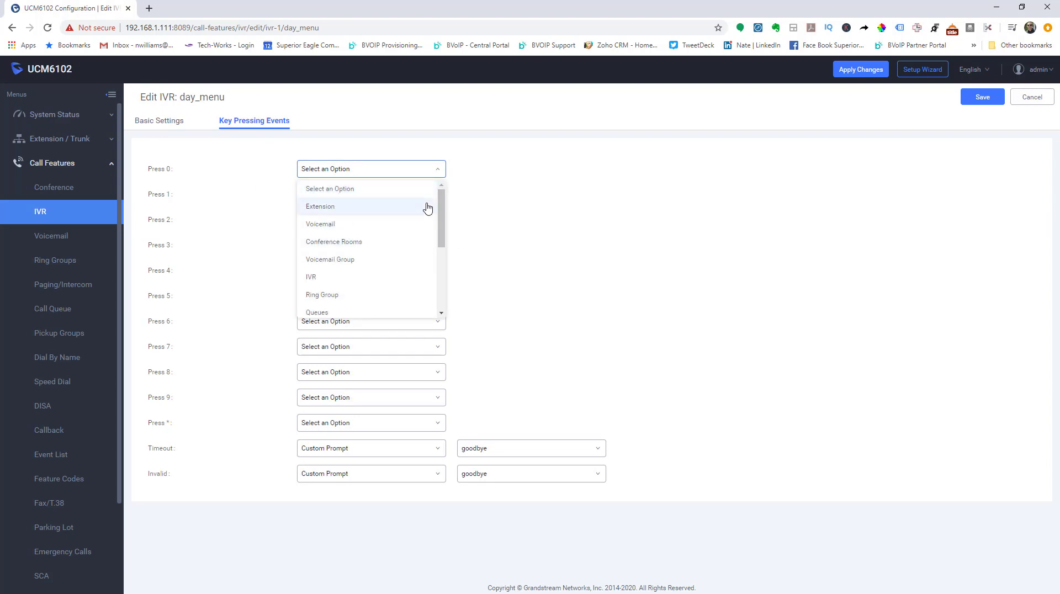
pyautogui.click(362, 295)
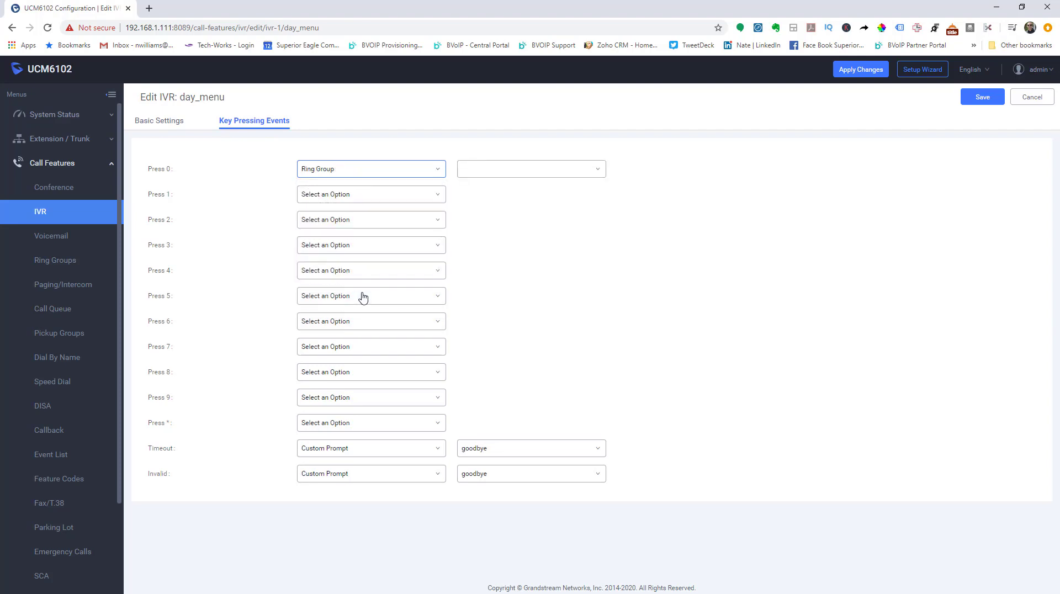
pyautogui.click(598, 168)
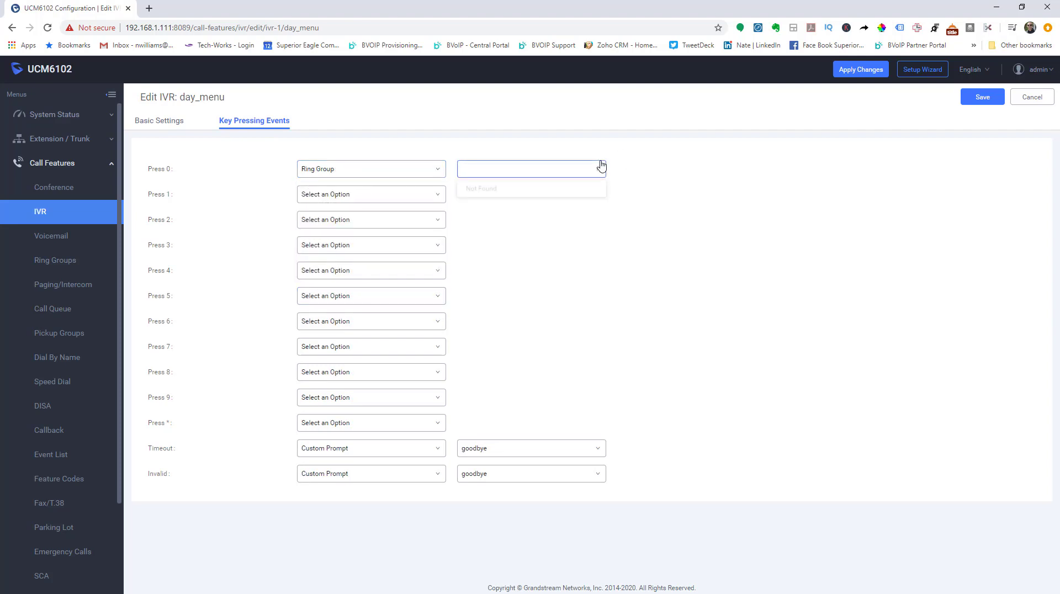
pyautogui.click(561, 171)
pyautogui.click(429, 194)
pyautogui.click(381, 232)
pyautogui.click(583, 200)
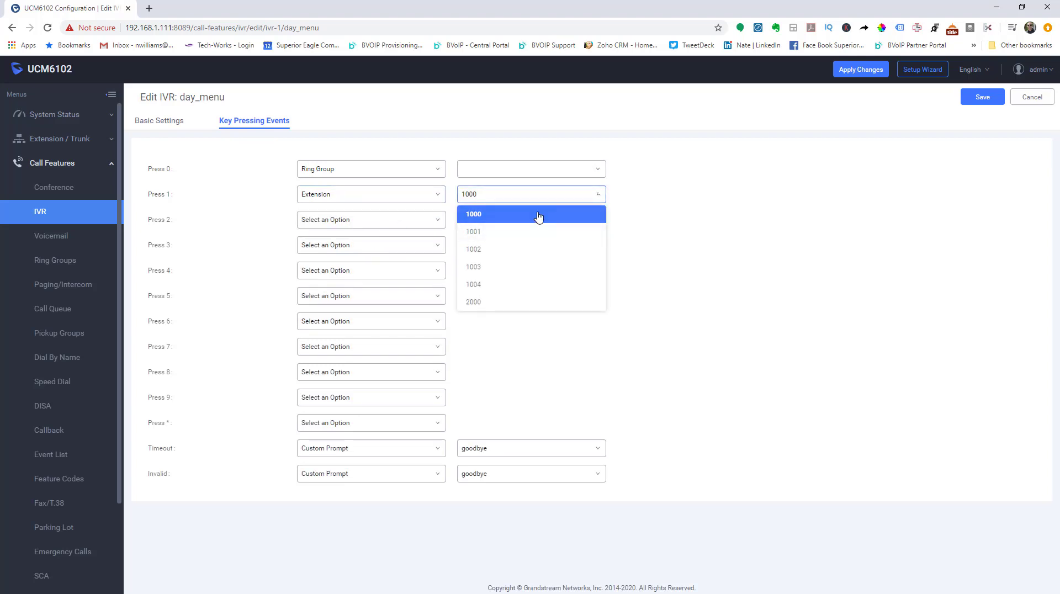
pyautogui.click(567, 214)
# Leave Press 2 unassigned and reset Press 0 to no destination
pyautogui.click(408, 221)
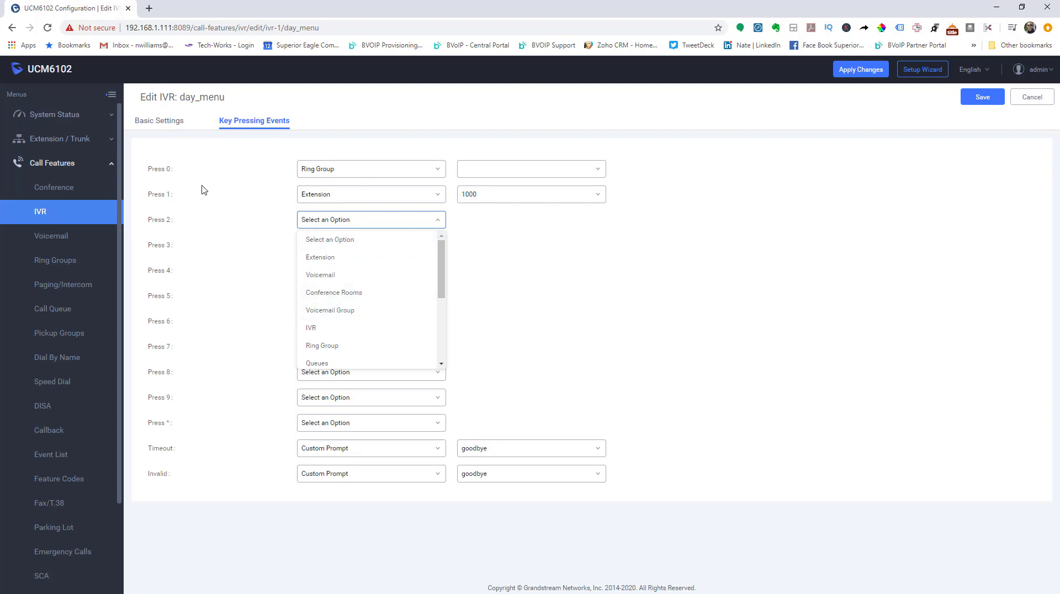
pyautogui.click(522, 238)
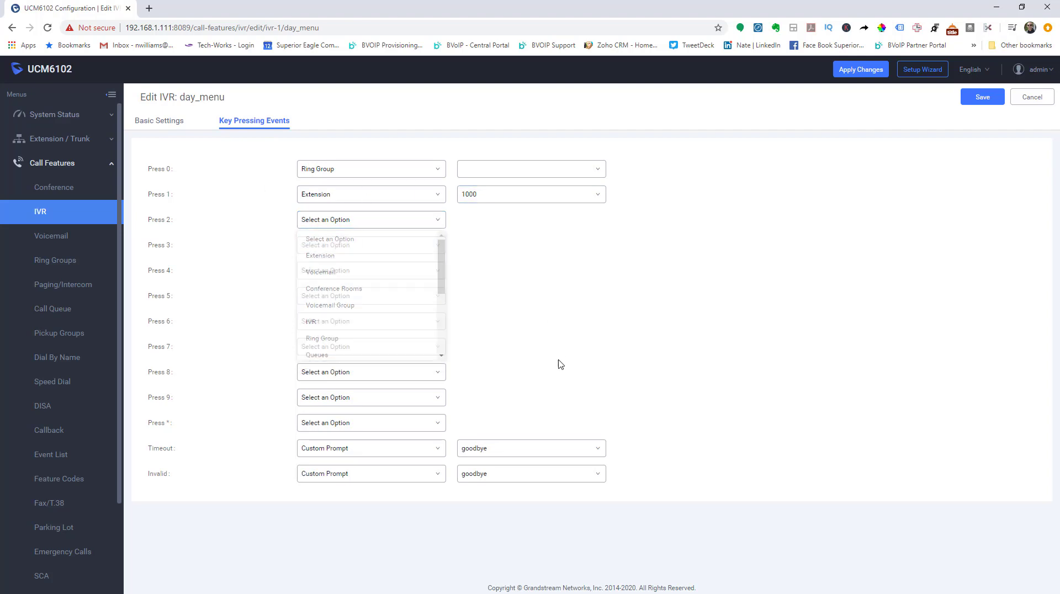
pyautogui.click(980, 100)
pyautogui.click(589, 170)
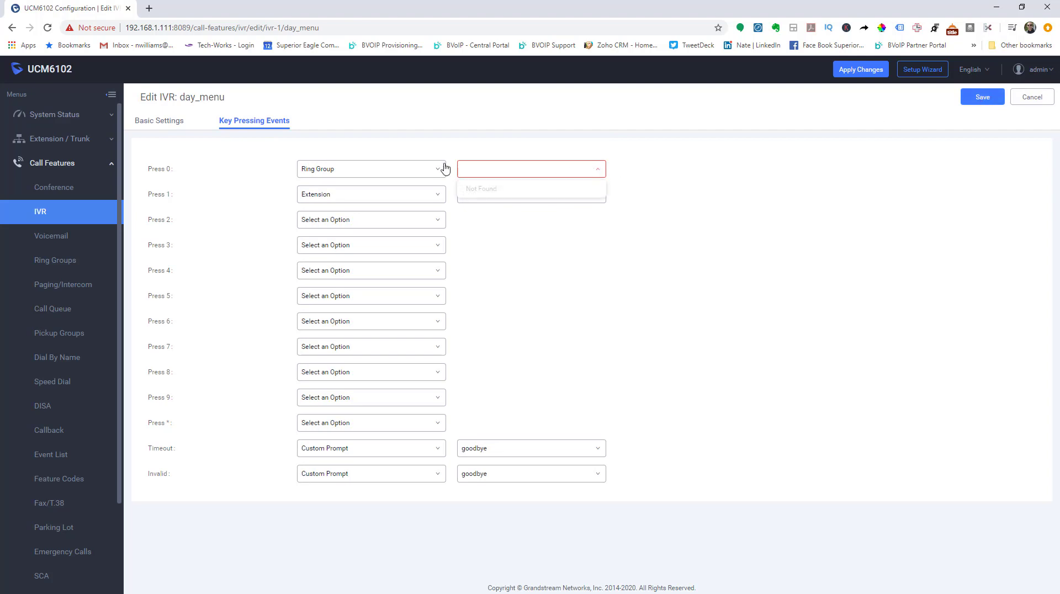
pyautogui.click(444, 169)
pyautogui.click(416, 189)
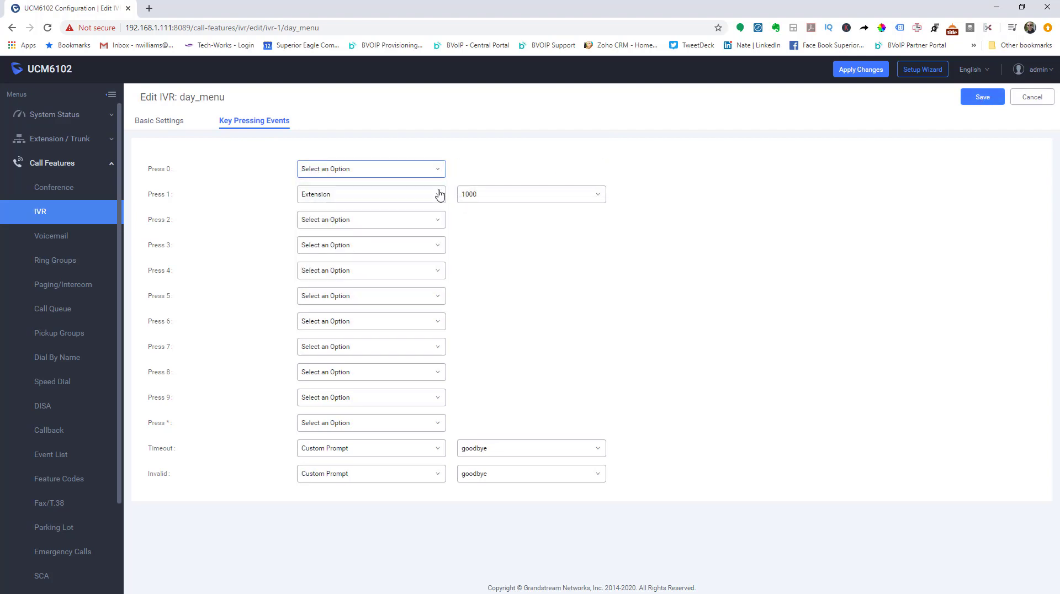
# Save the day_menu key routing and apply the pending changes
pyautogui.click(982, 98)
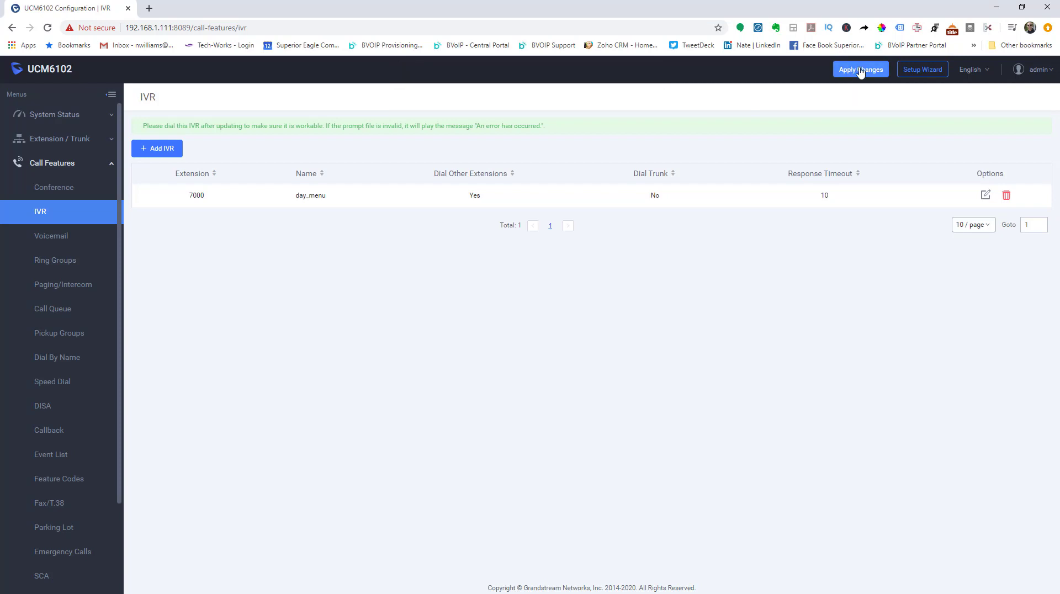
pyautogui.click(860, 70)
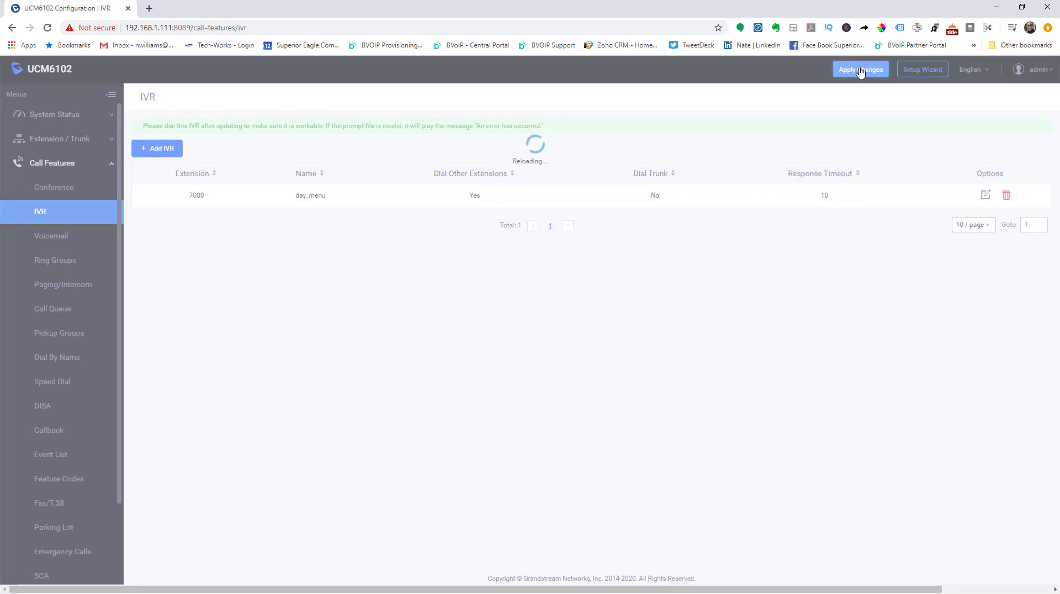